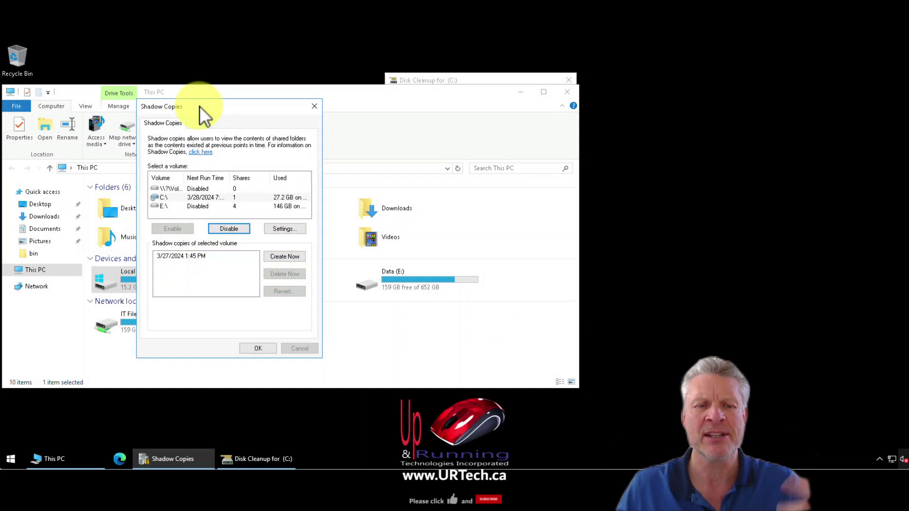
# Disable shadow copies on C:\, removing its 3/27/2024 1:45 PM snapshot.
pyautogui.click(183, 256)
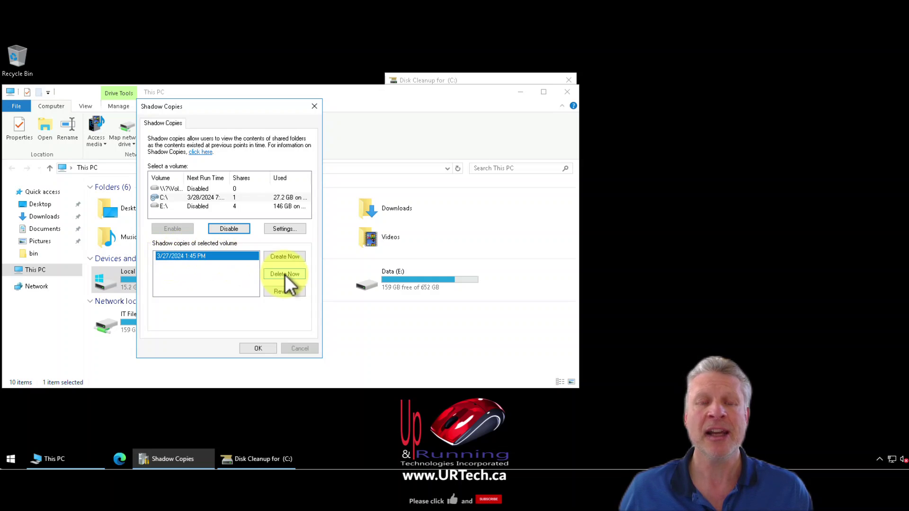
pyautogui.click(164, 198)
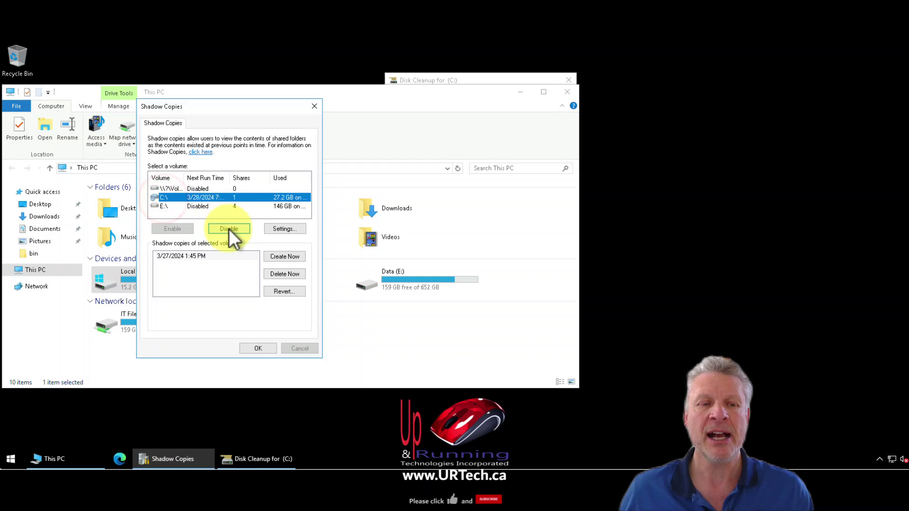
pyautogui.click(229, 229)
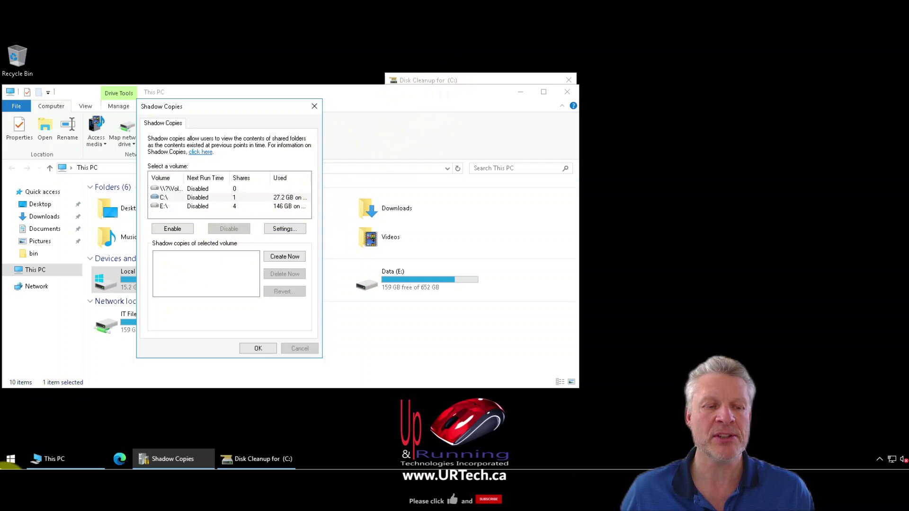
# Launch Disk Cleanup as administrator by searching Start for 'disk', and reposition its window.
pyautogui.click(11, 462)
pyautogui.write('disk')
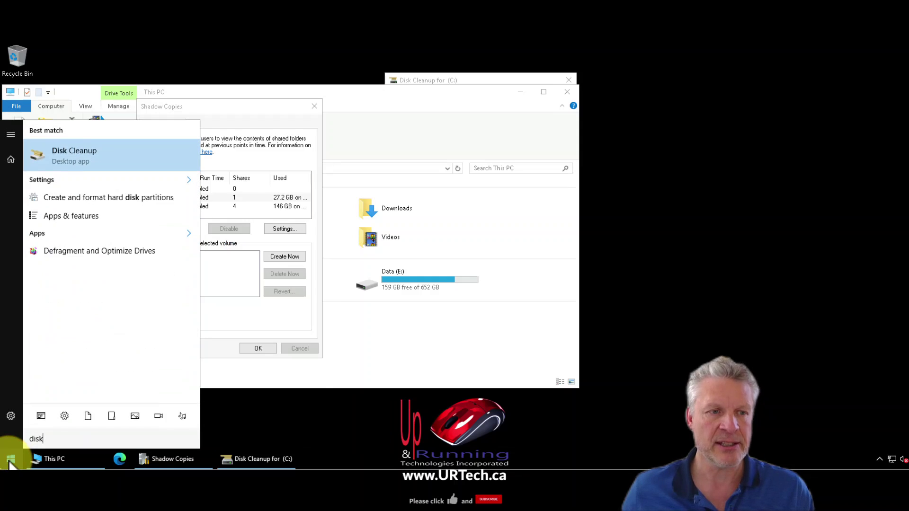
pyautogui.rightClick(85, 152)
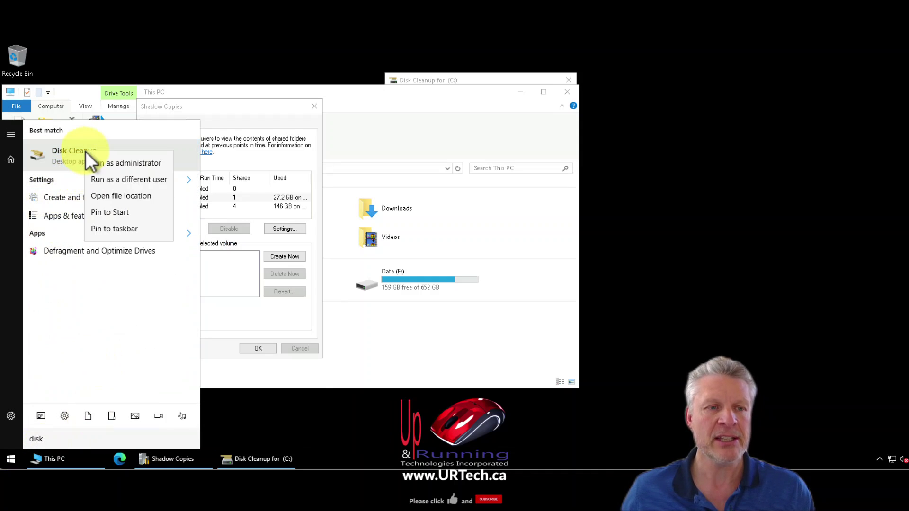
pyautogui.click(123, 162)
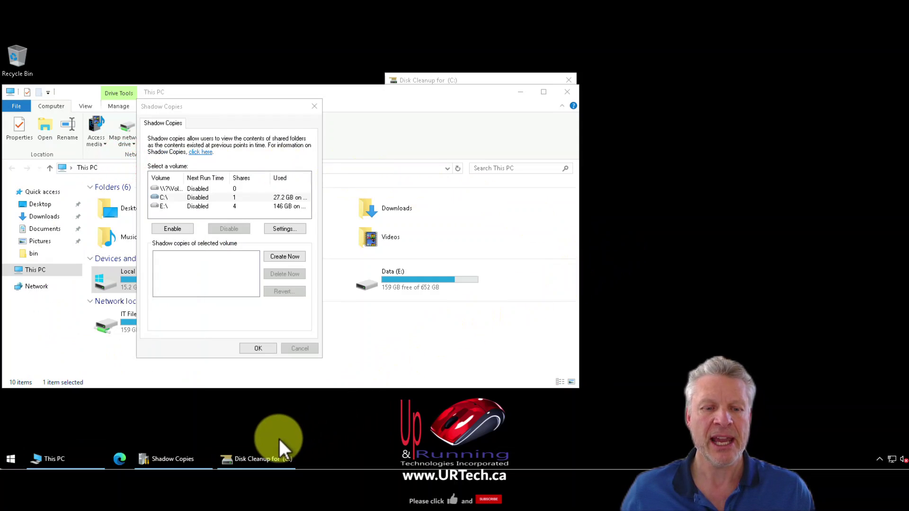
pyautogui.click(452, 79)
pyautogui.moveTo(433, 80); pyautogui.dragTo(400, 73)
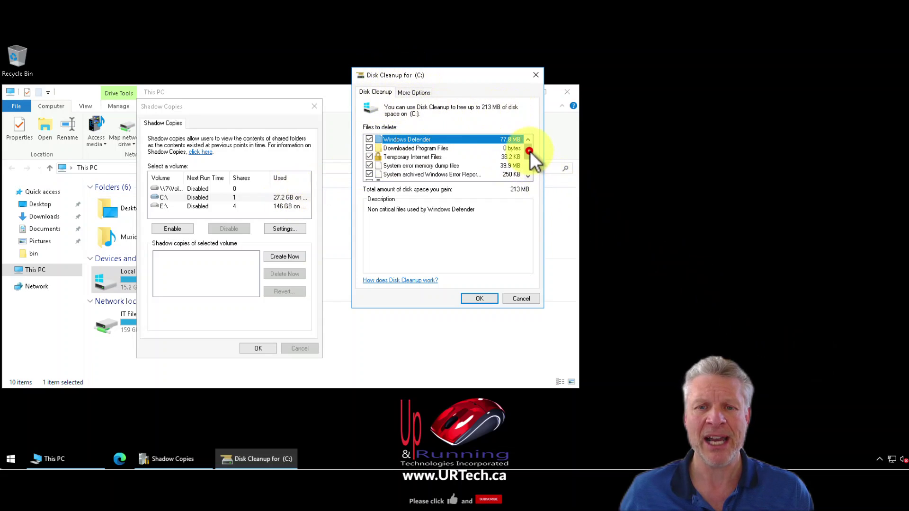
# Review the More Options tab for C:, return to the file list, and close Disk Cleanup.
pyautogui.moveTo(530, 152); pyautogui.dragTo(530, 129)
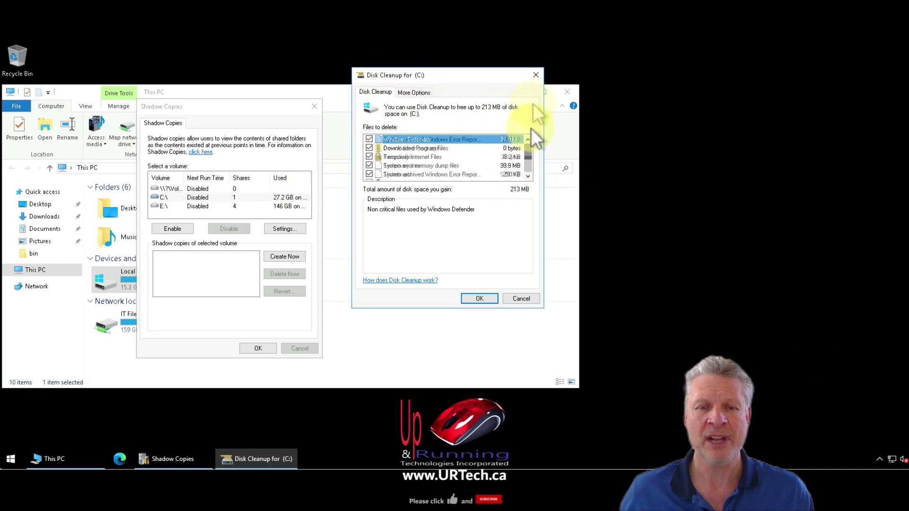
pyautogui.click(420, 91)
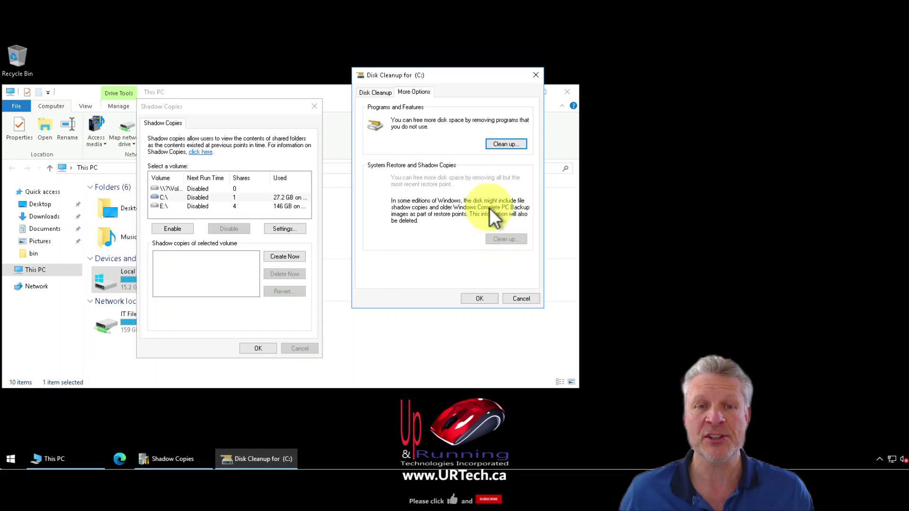
pyautogui.click(366, 93)
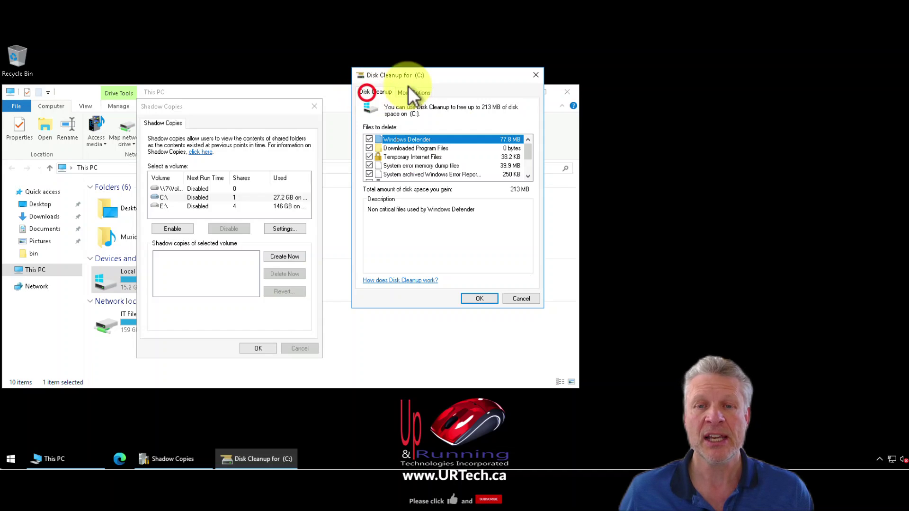
pyautogui.click(536, 75)
# Open an elevated Command Prompt (Admin) and move its window to the right.
pyautogui.rightClick(11, 460)
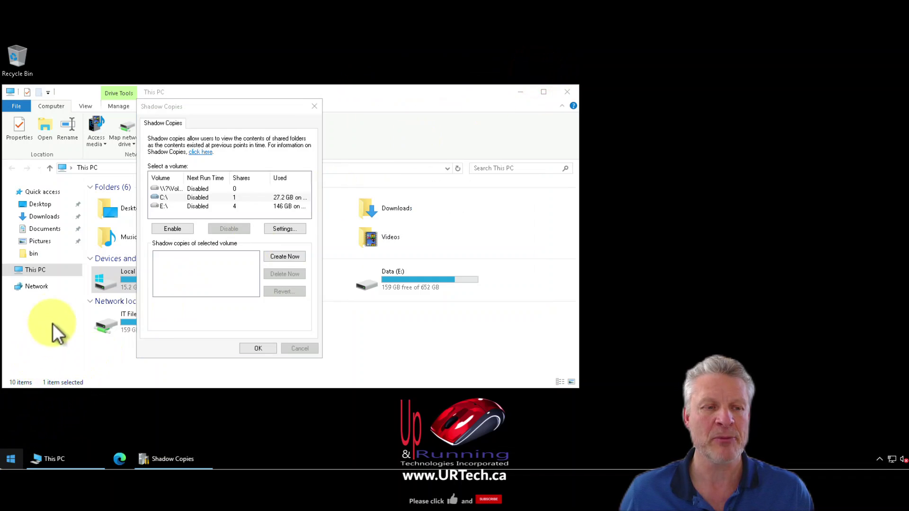
pyautogui.click(72, 318)
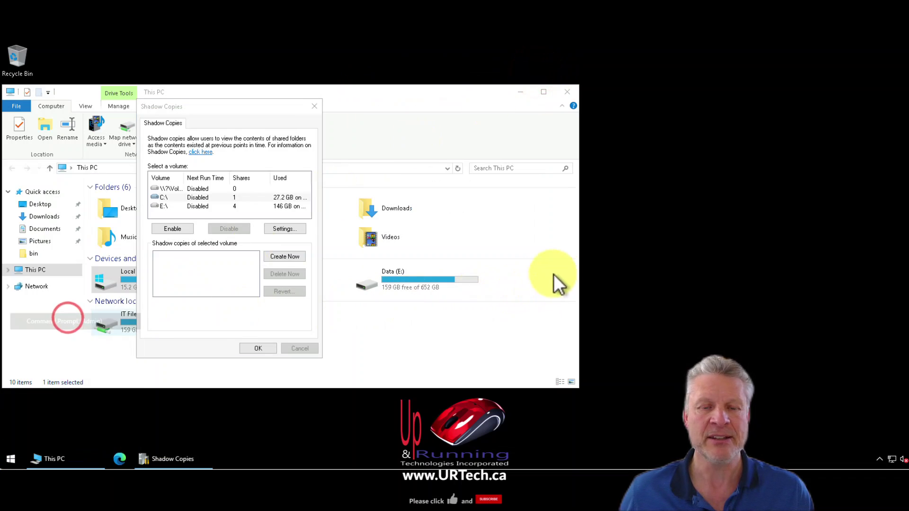
pyautogui.click(421, 315)
pyautogui.moveTo(549, 98); pyautogui.dragTo(599, 94)
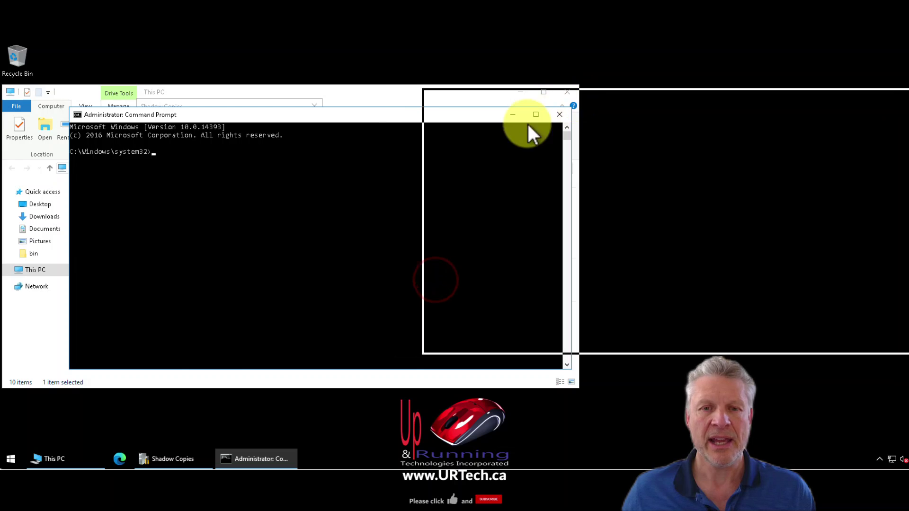
# Run 'vssadmin list shadows' to list the existing shadow copies.
pyautogui.write('vssa')
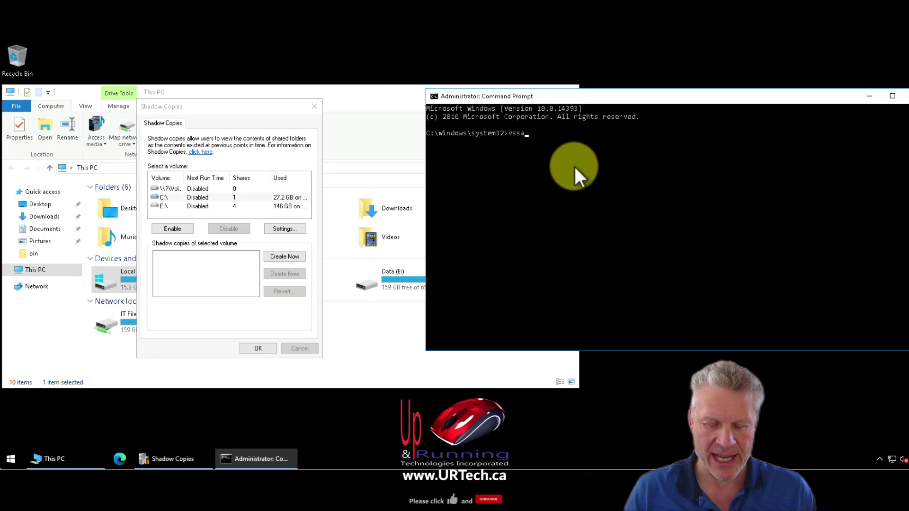
pyautogui.write('dmin sha')
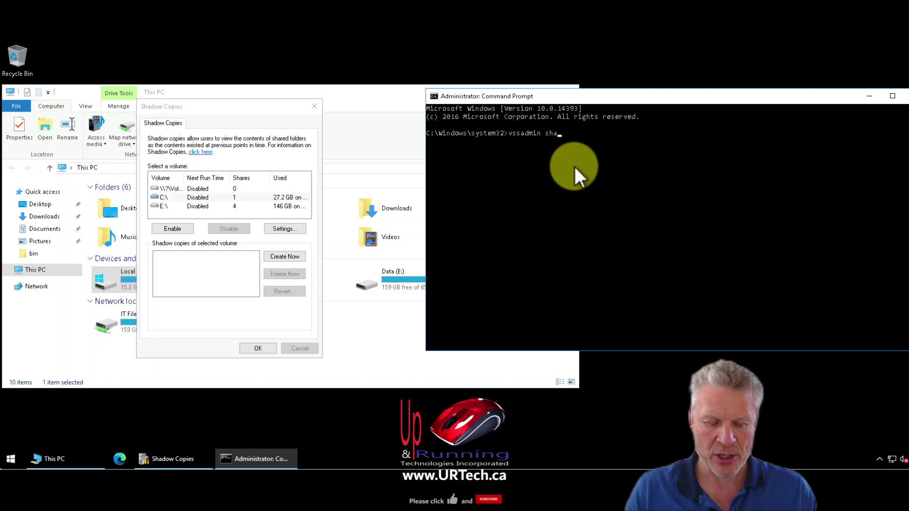
pyautogui.write('dows')
pyautogui.press('BackSpace')
pyautogui.press('BackSpace')
pyautogui.press('BackSpace')
pyautogui.press('BackSpace')
pyautogui.press('BackSpace')
pyautogui.press('BackSpace')
pyautogui.press('BackSpace')
pyautogui.press('BackSpace')
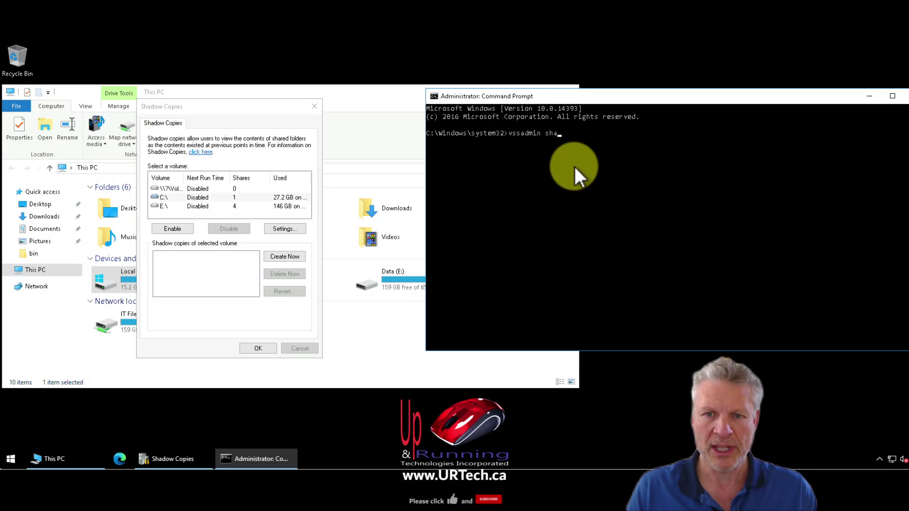
pyautogui.write('list ')
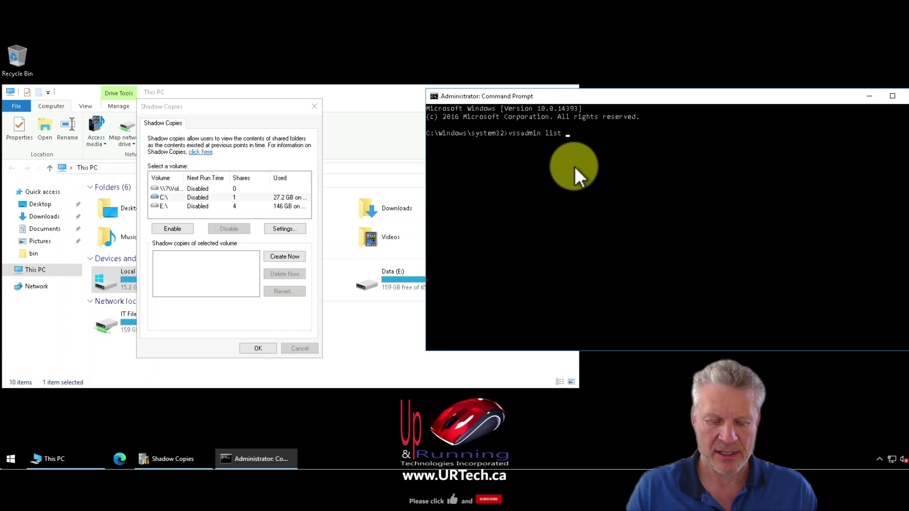
pyautogui.write('sha')
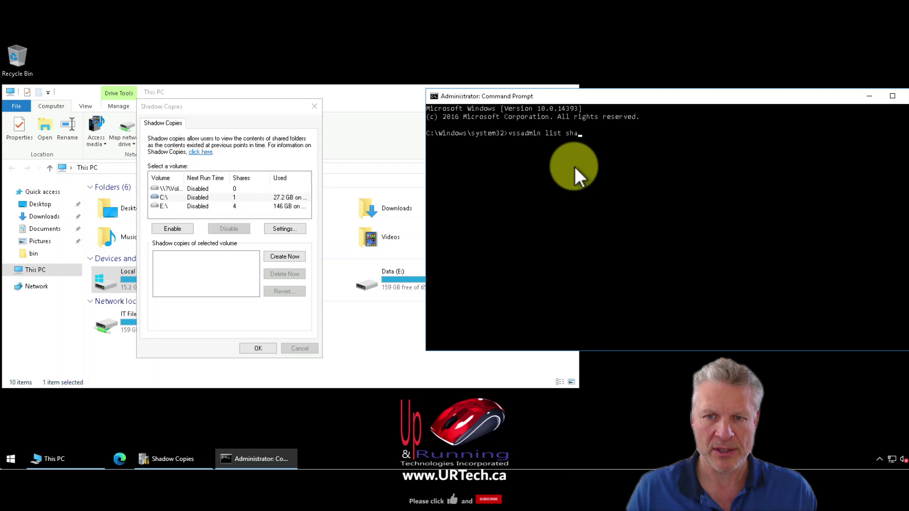
pyautogui.write('dows')
pyautogui.press('Return')
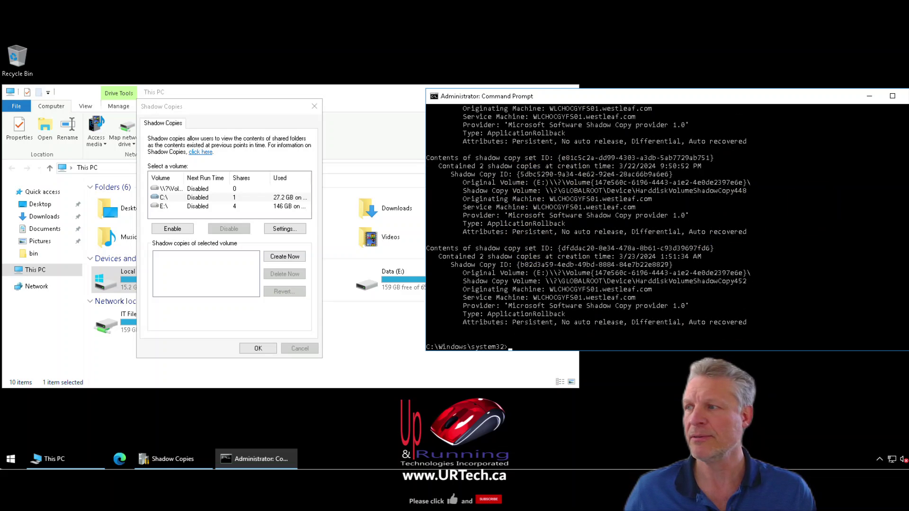
# Run bare 'vssadmin' to show its supported commands, then begin typing 'vssadmin dele'.
pyautogui.click(779, 271)
pyautogui.write('vss')
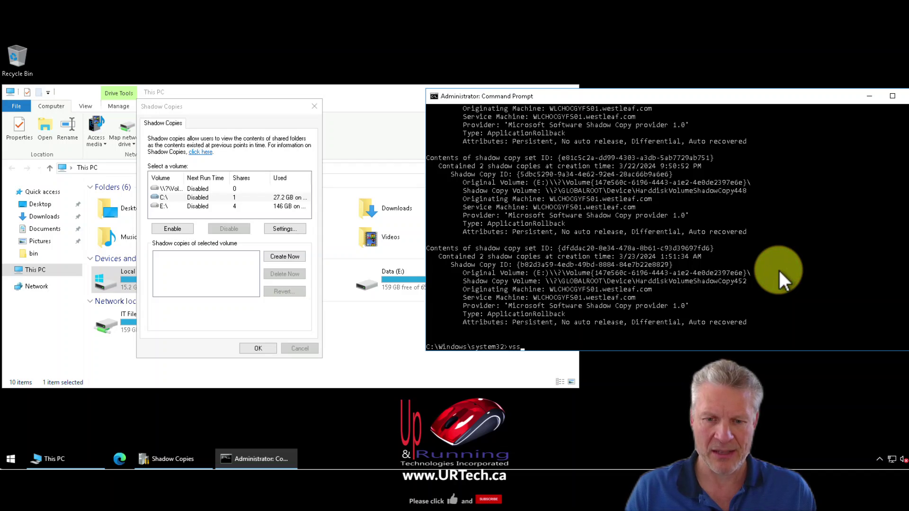
pyautogui.write('adm')
pyautogui.write('in')
pyautogui.press('Return')
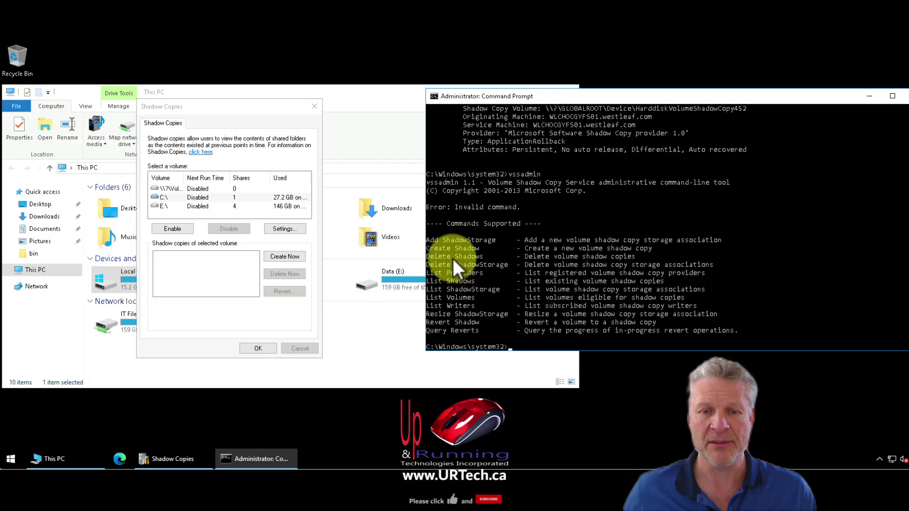
pyautogui.write('vssad')
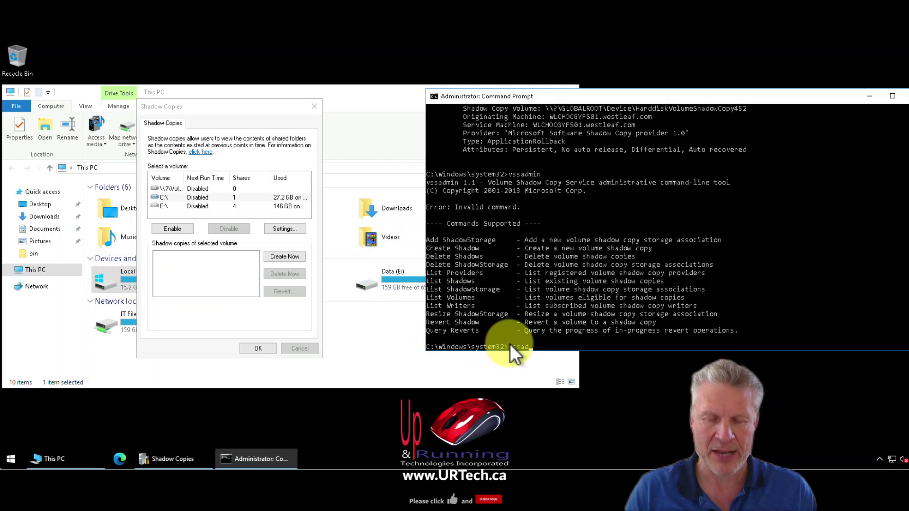
pyautogui.write('min delete shadows /all')
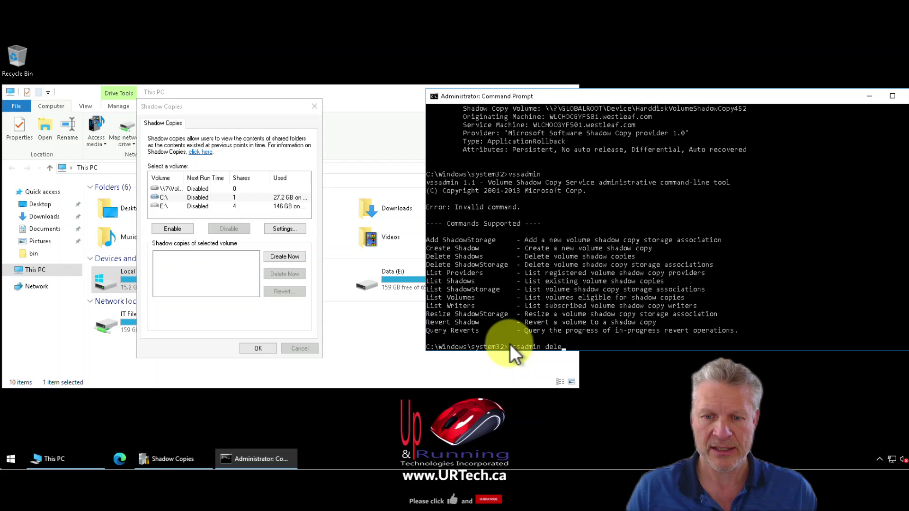
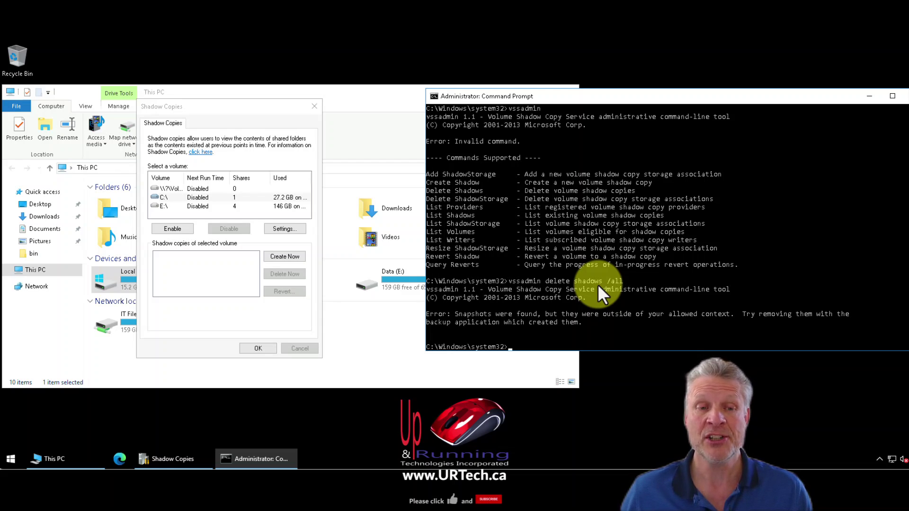
# Enter a 1000 MB use limit in the C: shadow copy storage settings.
pyautogui.click(284, 228)
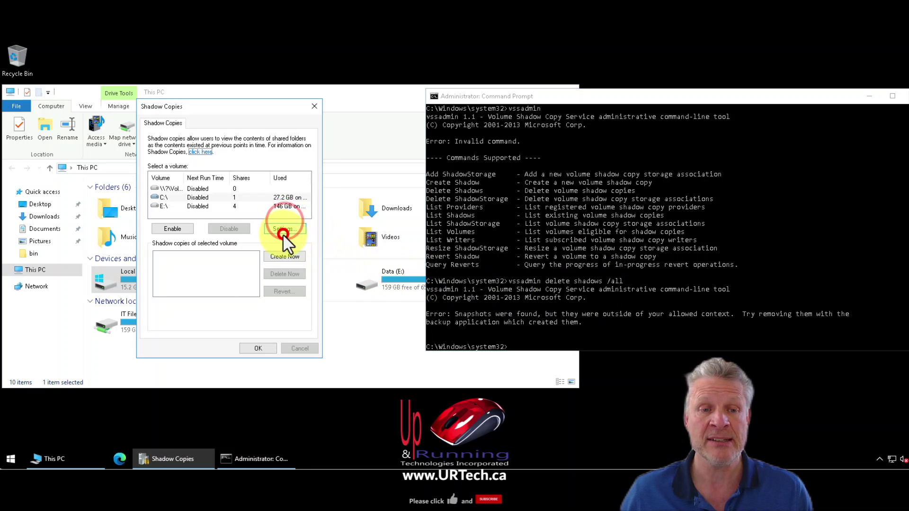
pyautogui.doubleClick(273, 220)
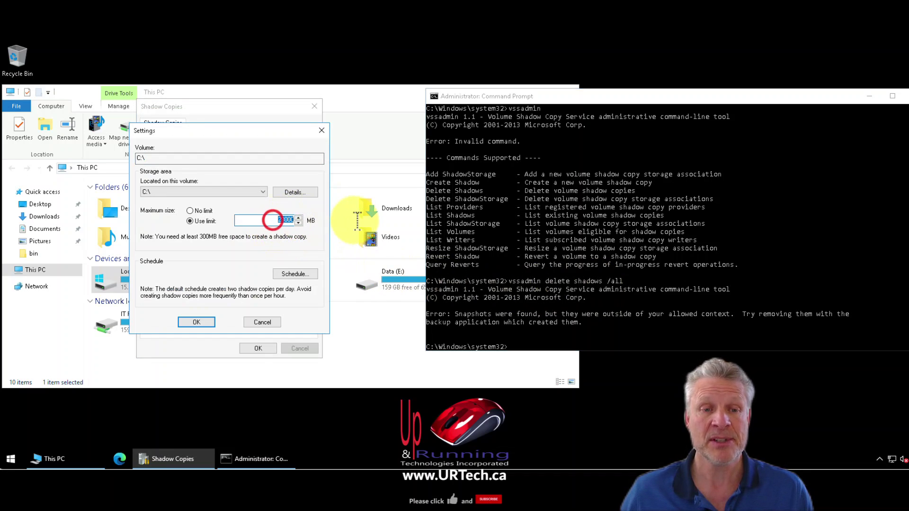
pyautogui.write('100')
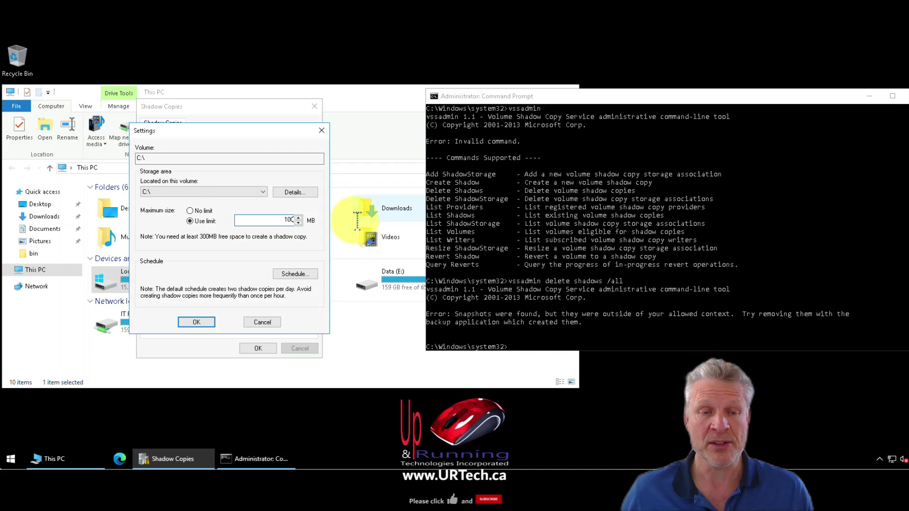
pyautogui.write('0')
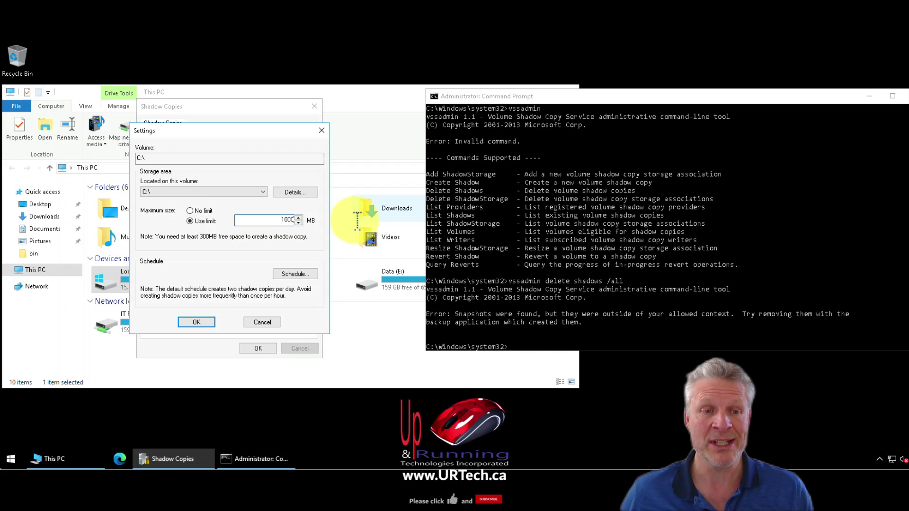
# Discard that change and paste 'vssadmin Resize ShadowStorage /For=C: /On=C: /MaxSize=100MB' into the prompt.
pyautogui.click(258, 322)
pyautogui.rightClick(753, 346)
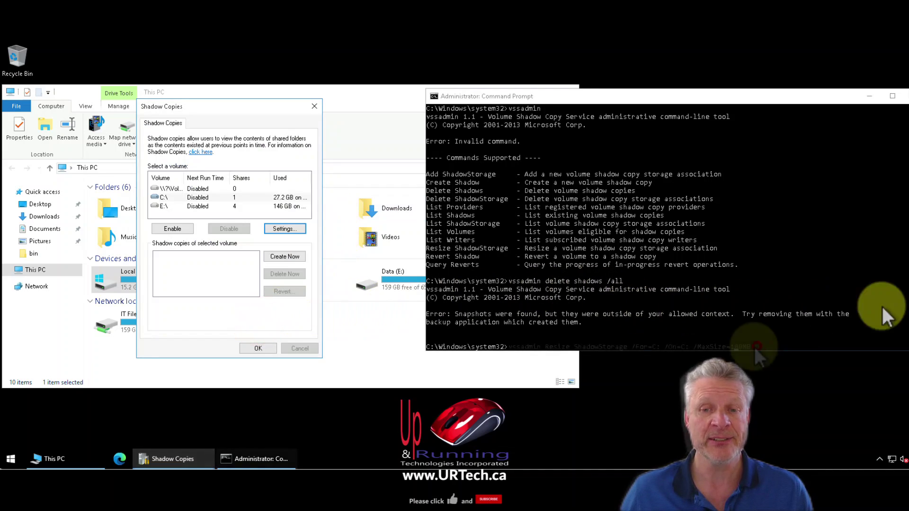
pyautogui.moveTo(757, 346); pyautogui.dragTo(511, 348)
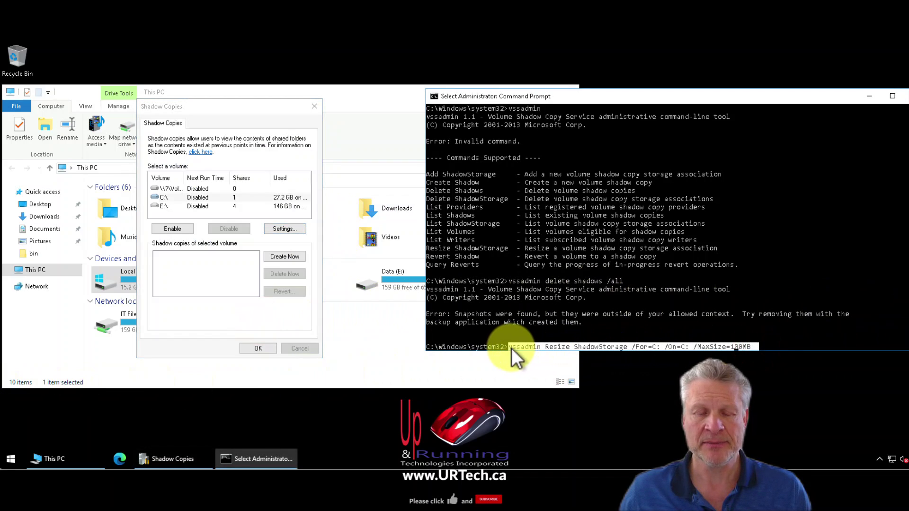